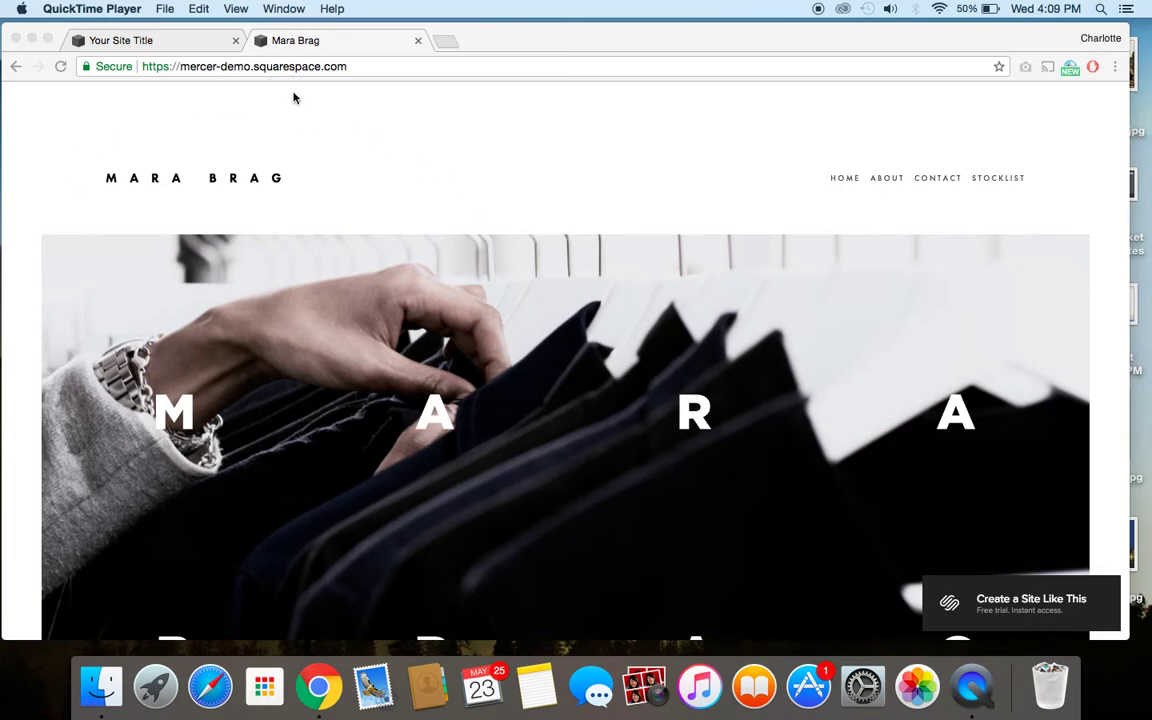
Step: Scroll through the Mara Brag demo page to review its layout
scroll(40, 287, "down", 1)
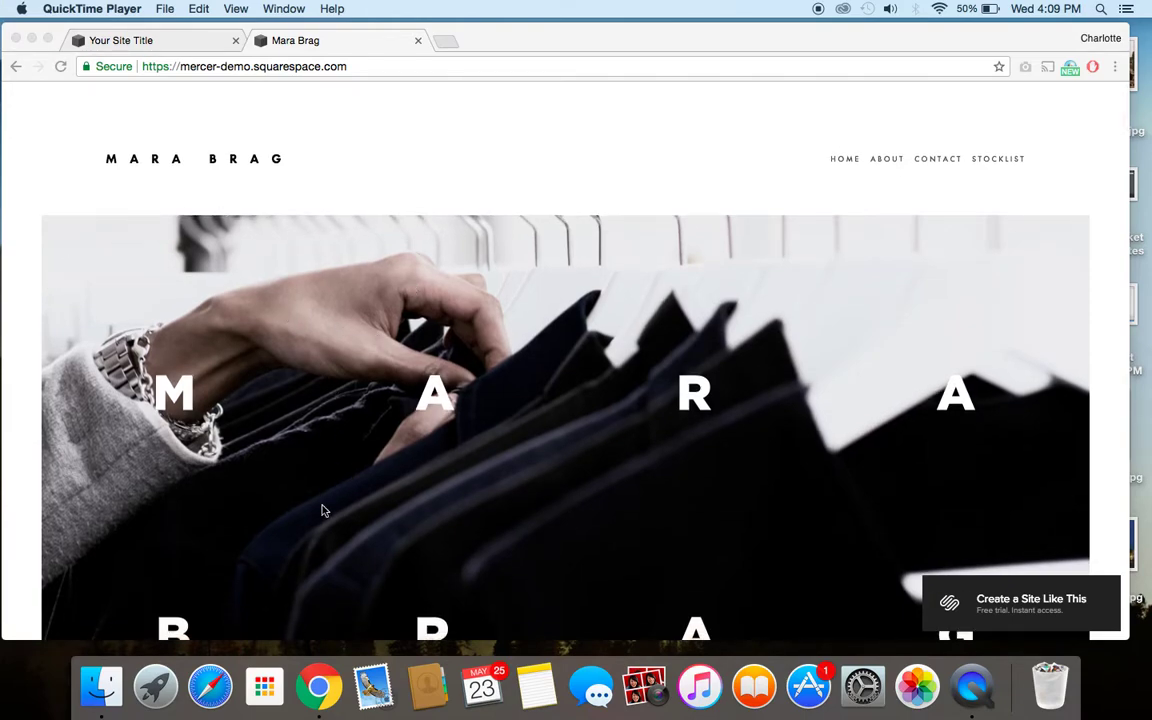
scroll(322, 510, "down", 1)
scroll(322, 510, "down", 1)
scroll(322, 510, "down", 4)
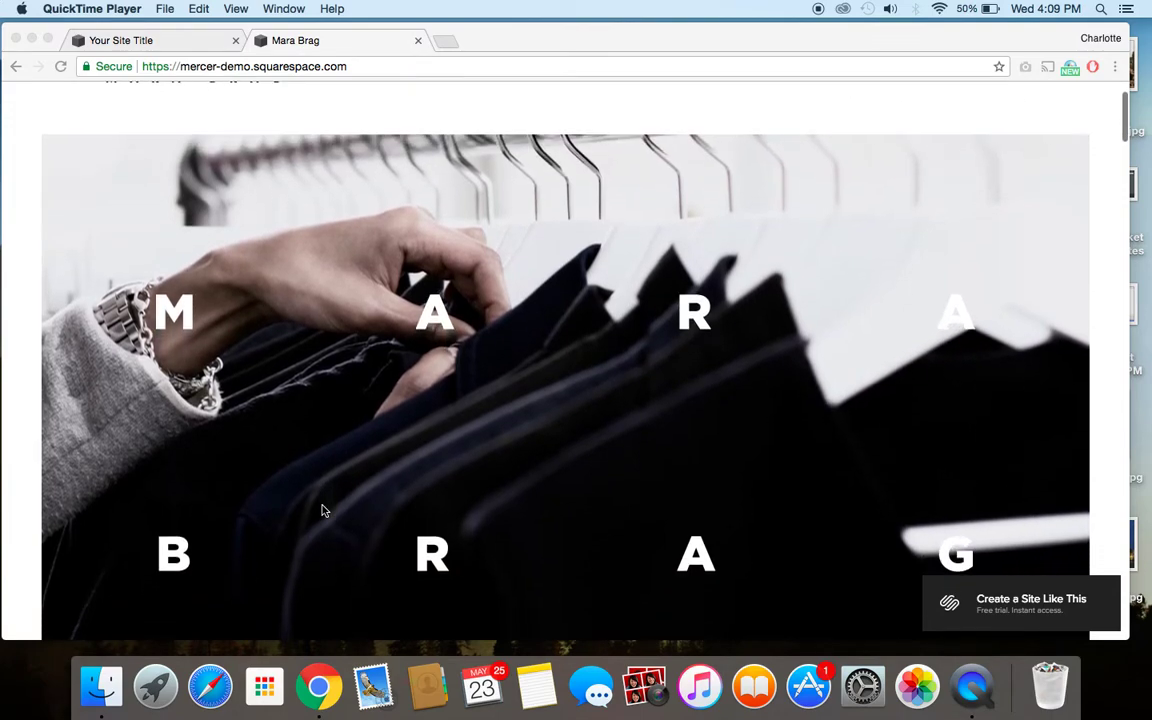
scroll(322, 510, "down", 4)
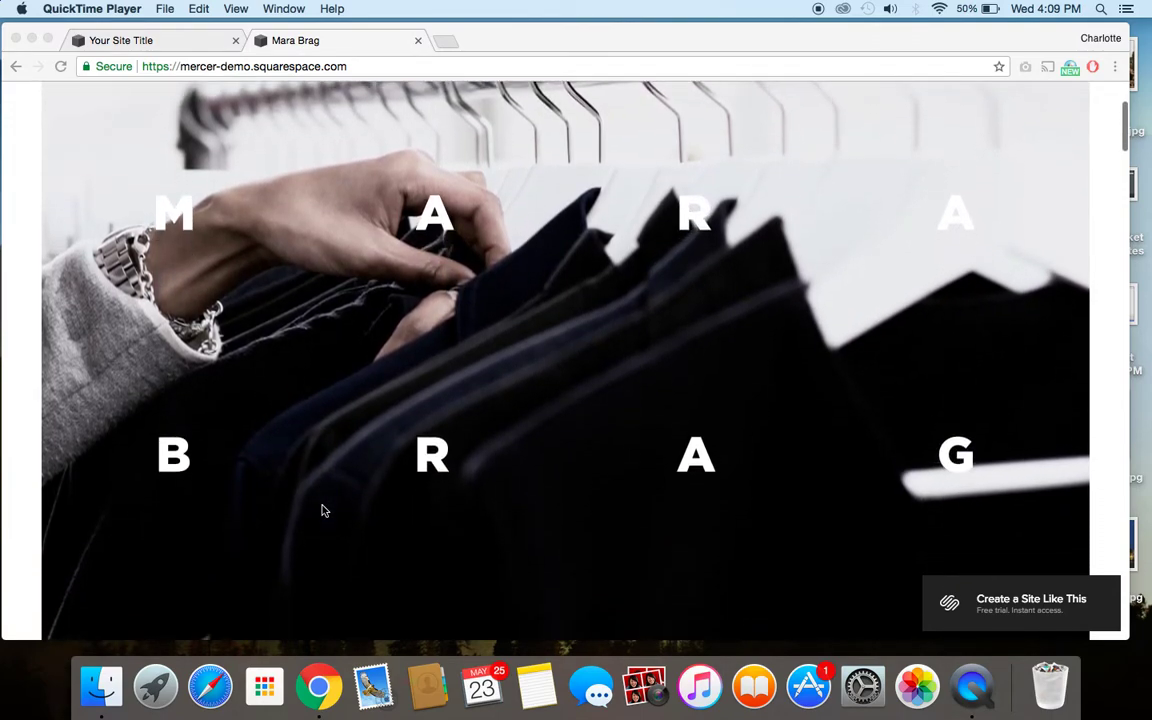
scroll(322, 510, "down", 2)
scroll(322, 510, "down", 8)
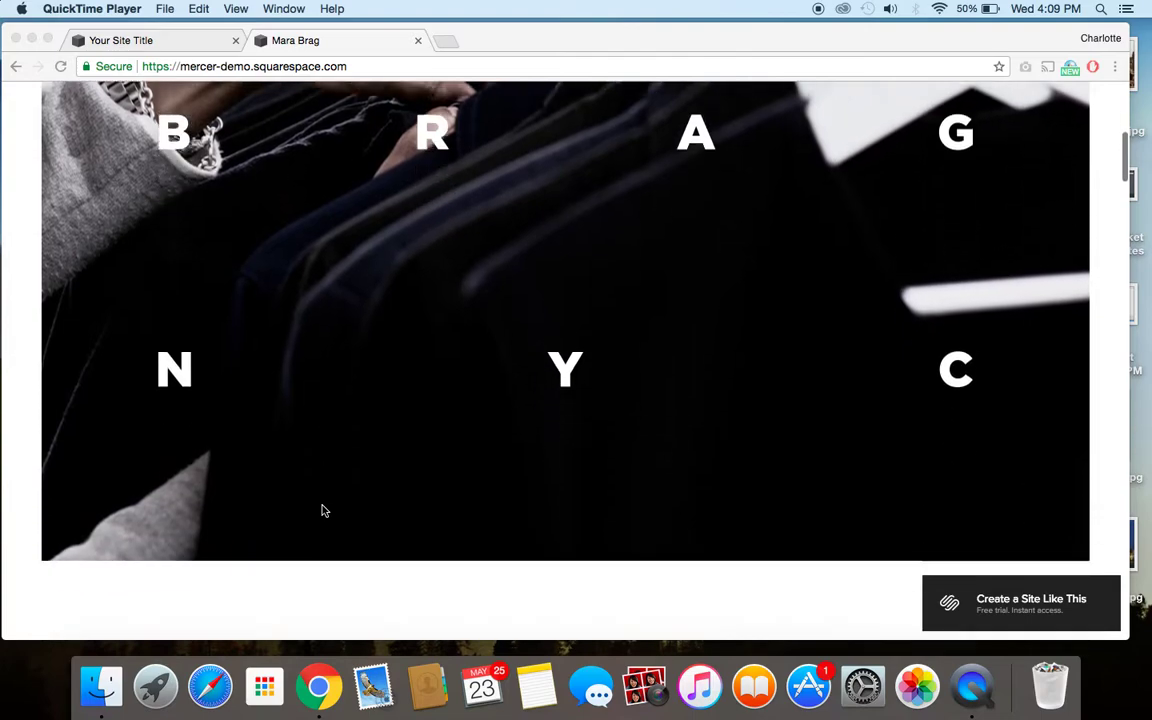
scroll(322, 510, "down", 3)
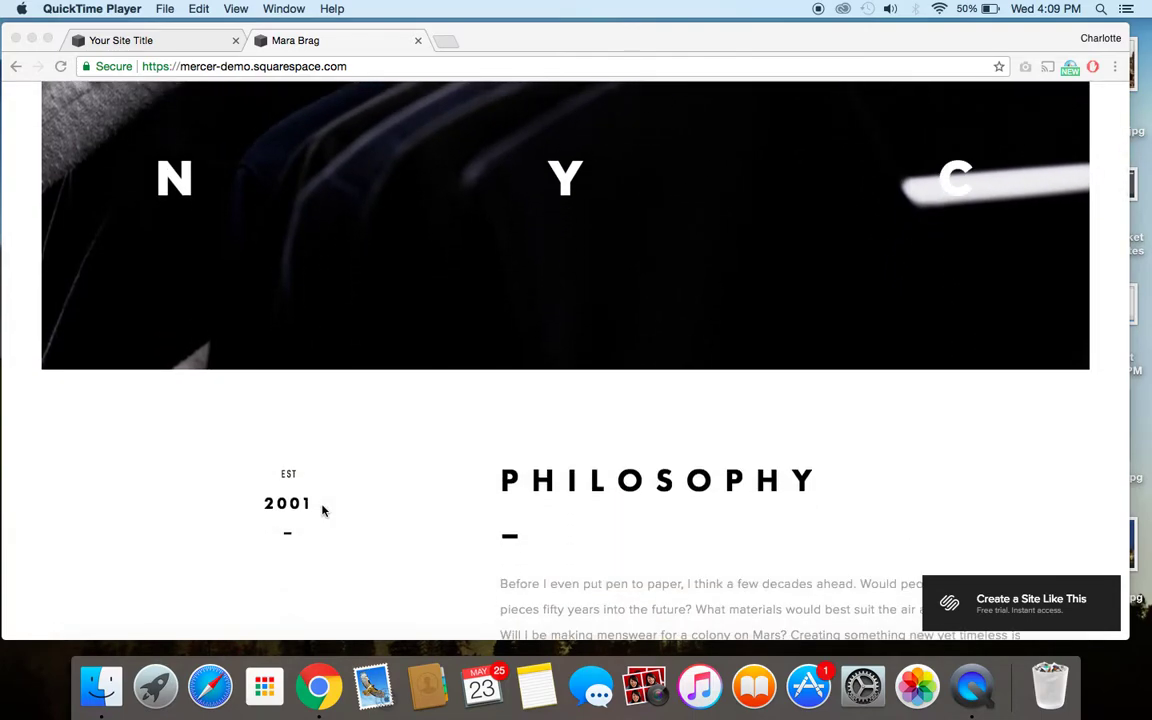
scroll(322, 510, "down", 10)
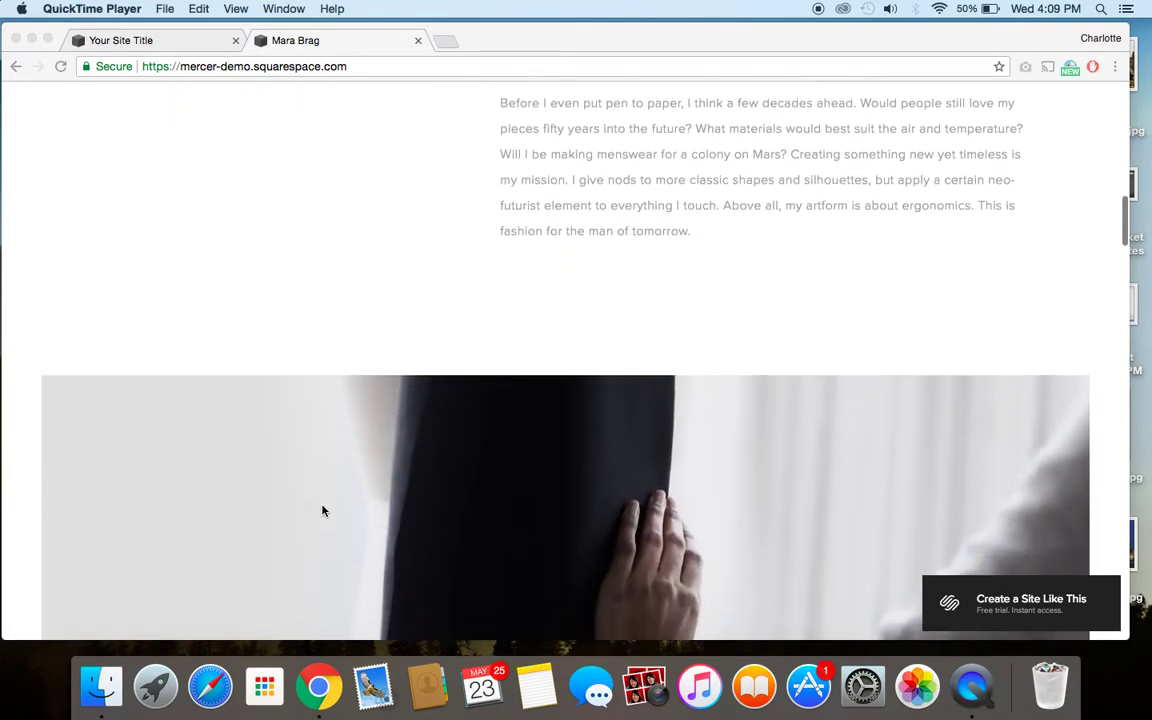
scroll(320, 569, "down", 8)
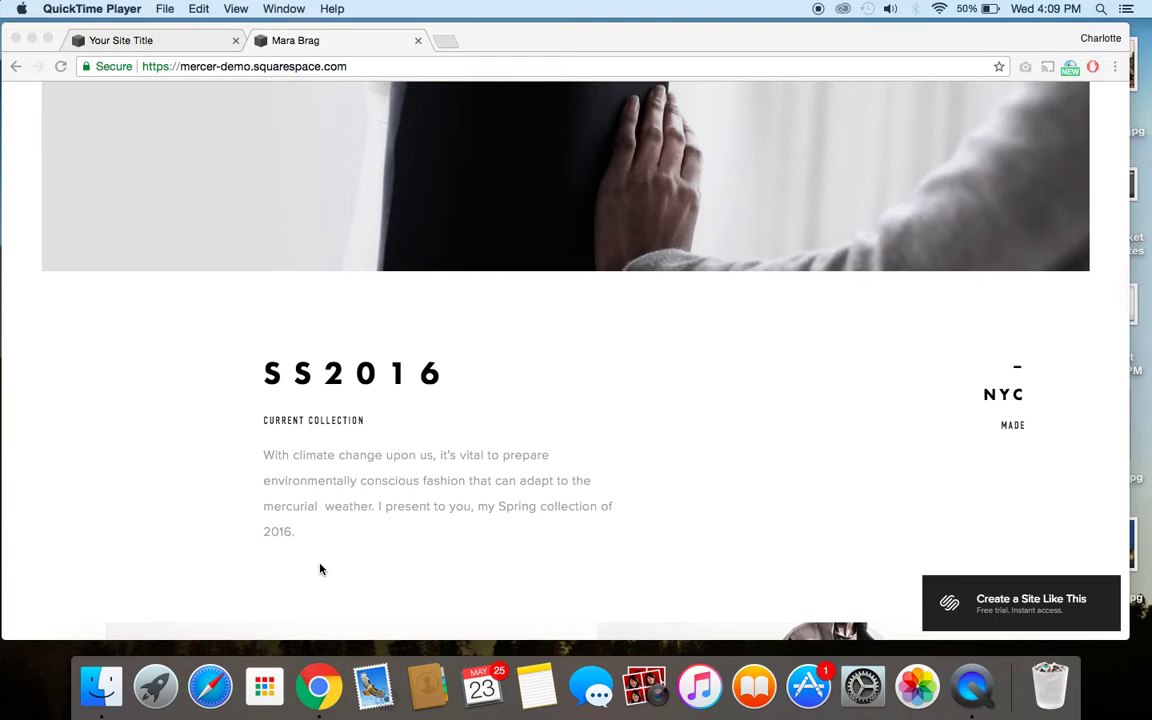
scroll(320, 569, "down", 3)
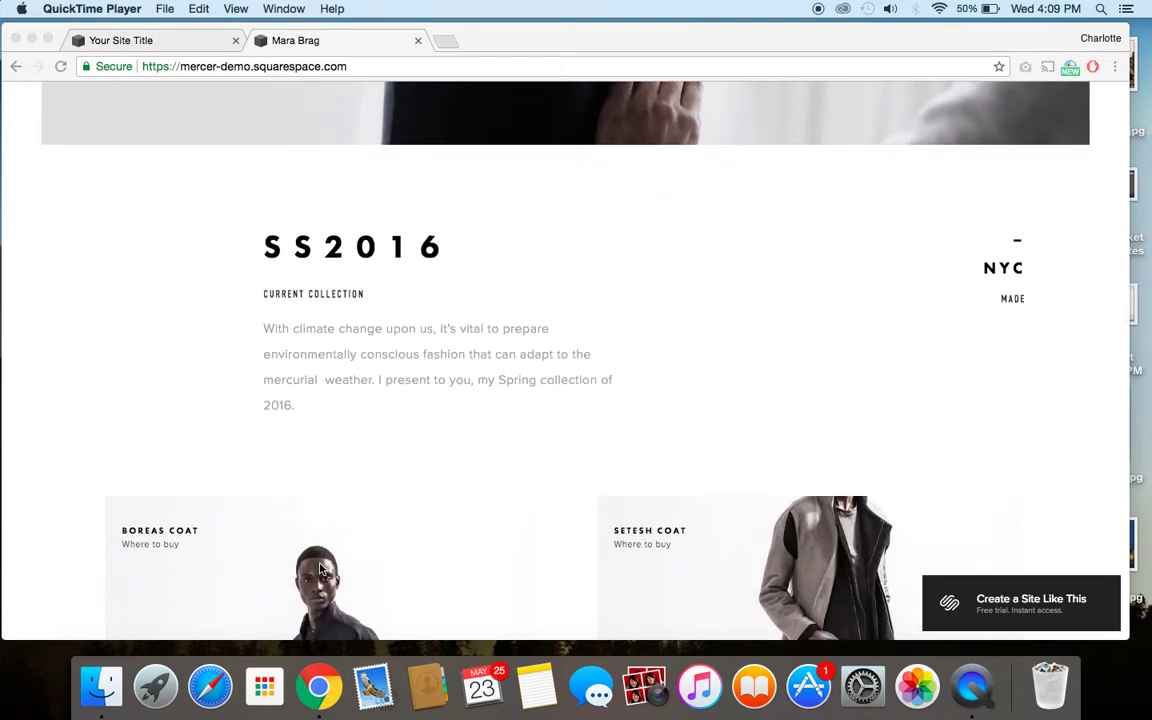
scroll(320, 569, "down", 1)
scroll(320, 569, "up", 5)
scroll(320, 569, "up", 20)
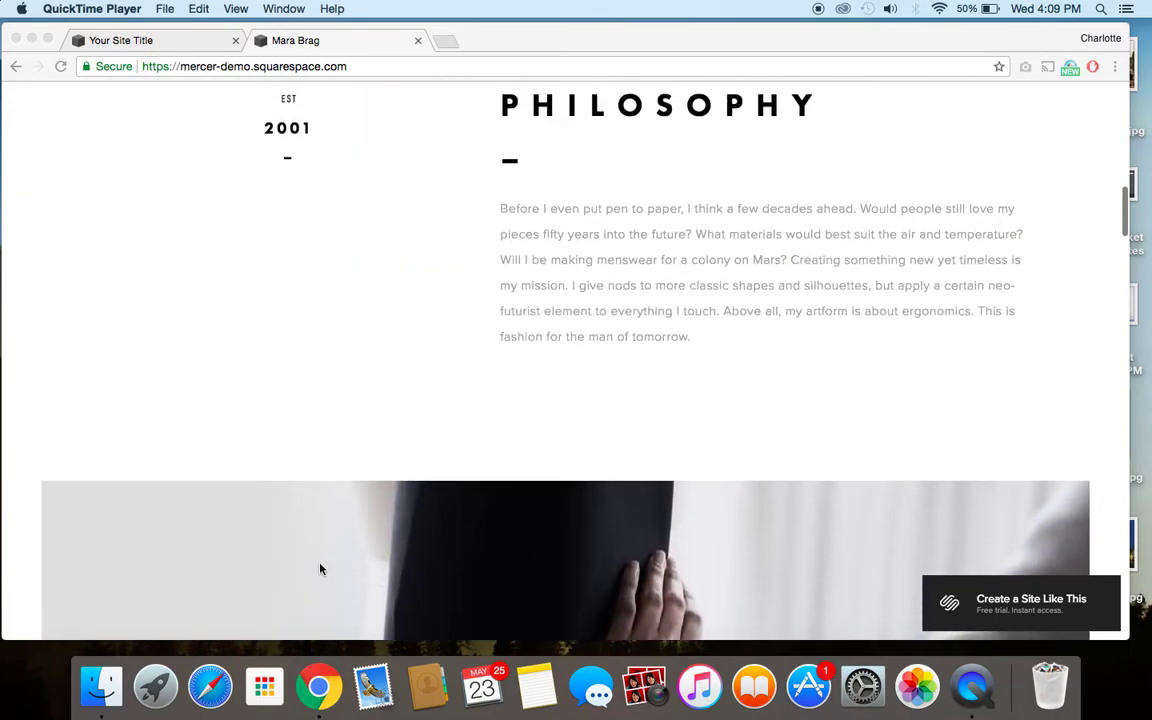
scroll(320, 569, "up", 3)
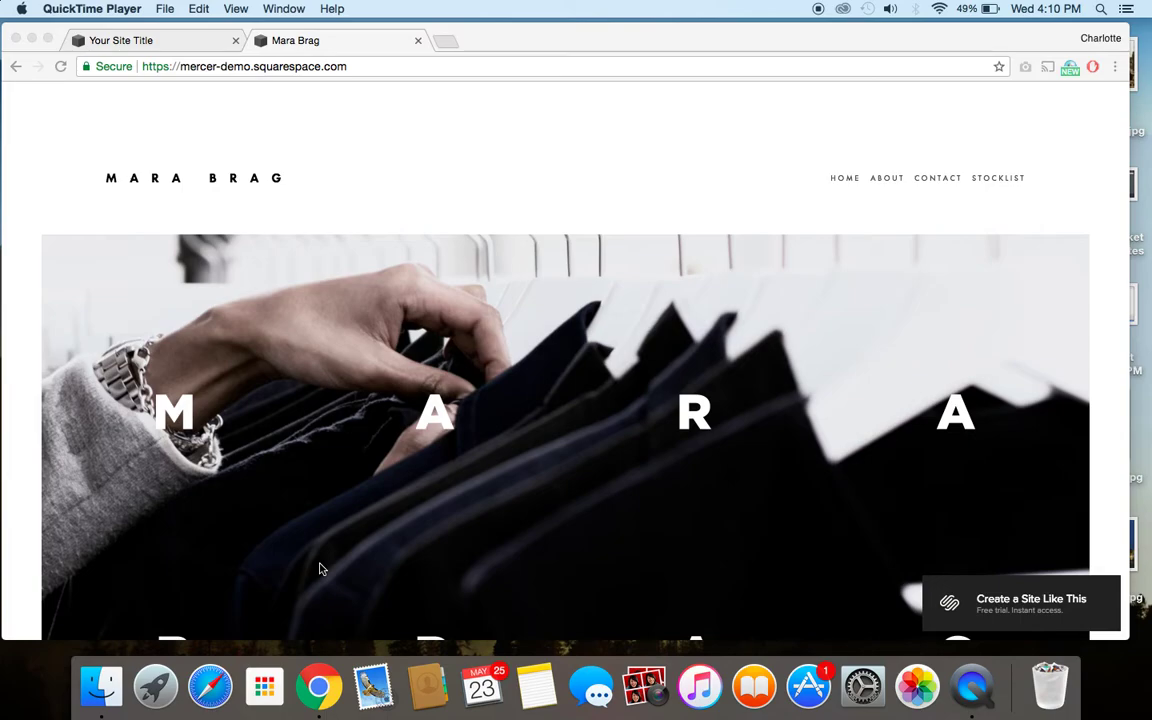
Step: Glance over the demo page again, then switch to the editor for 'Your Site Title'
scroll(320, 569, "down", 15)
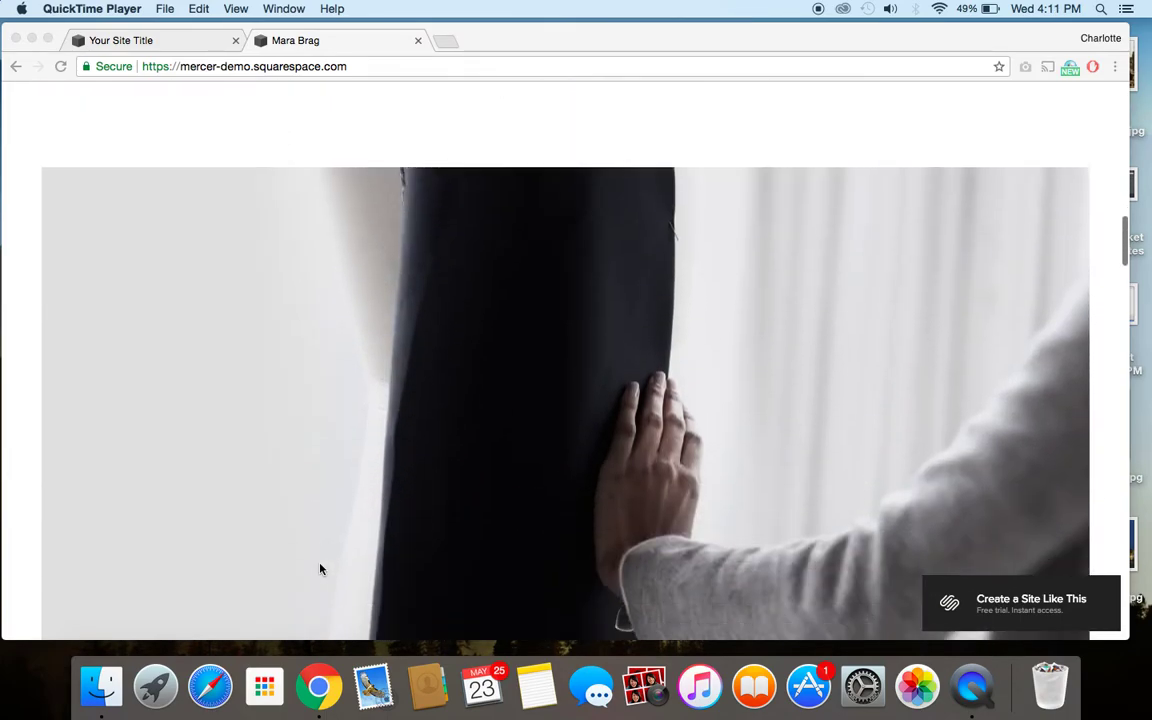
scroll(320, 569, "down", 10)
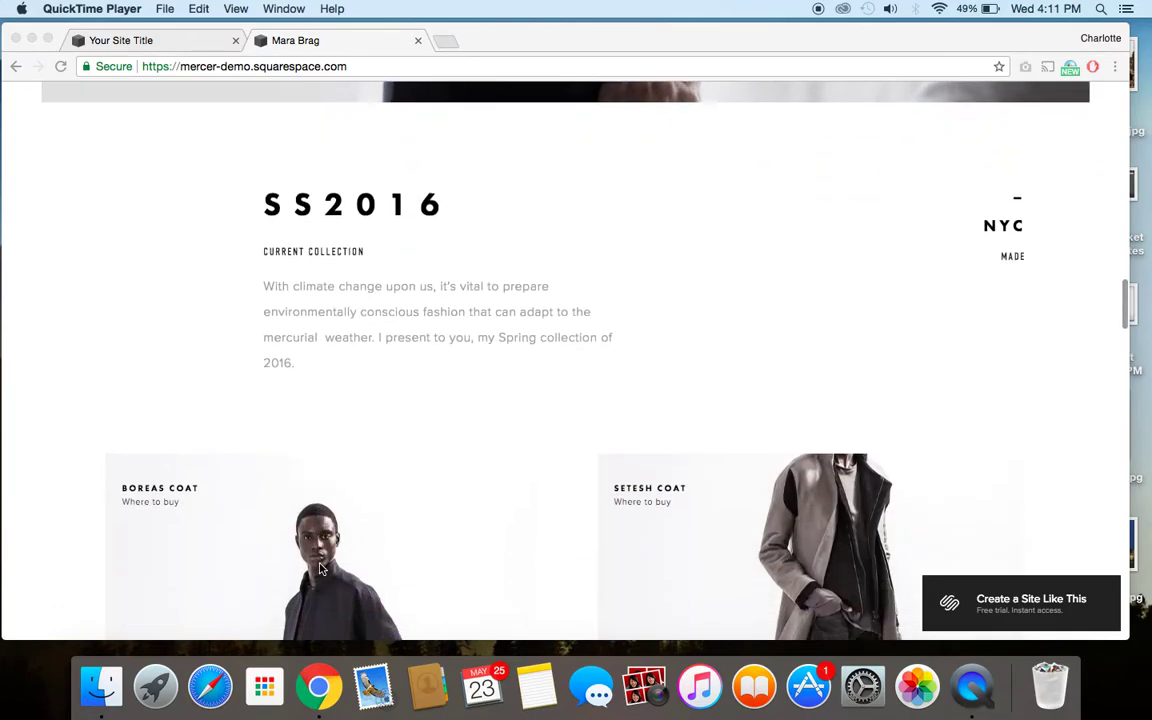
scroll(320, 569, "up", 20)
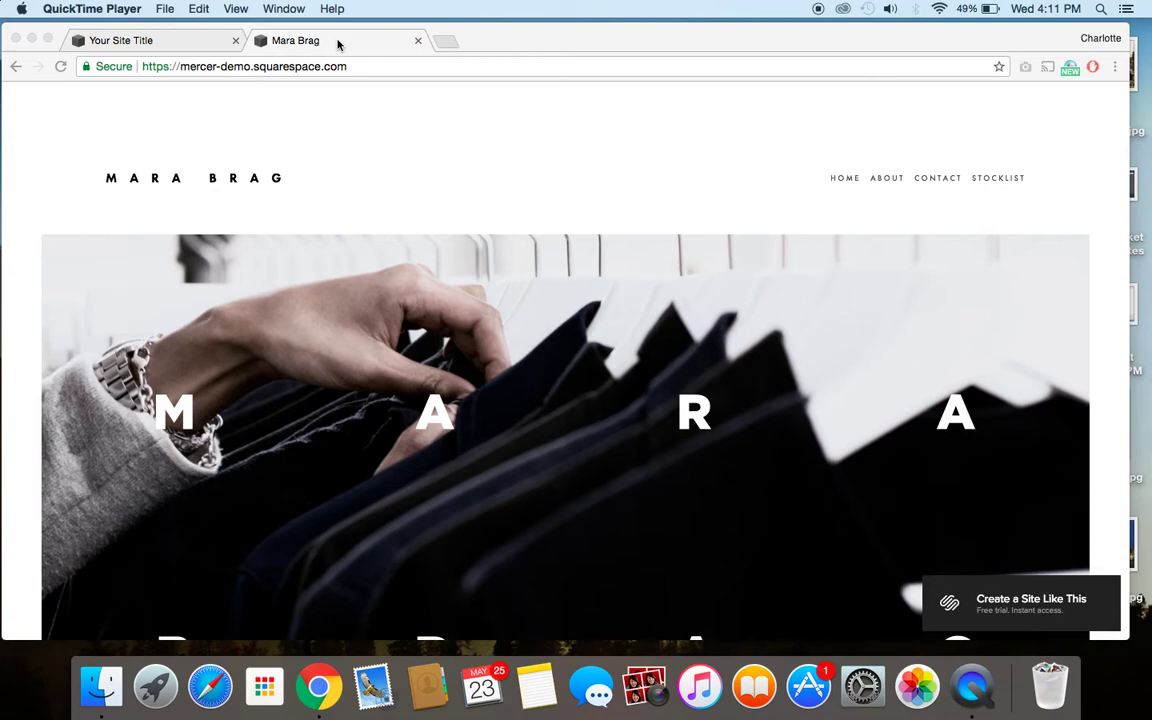
left_click(140, 40)
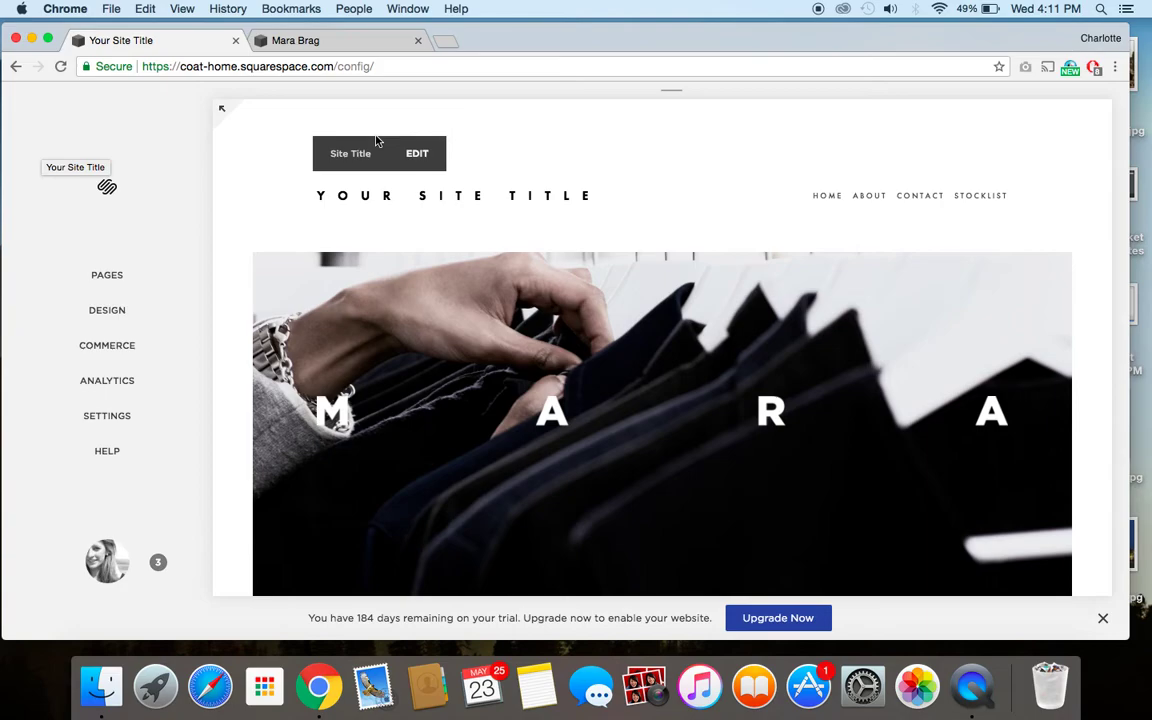
mouse_move(485, 417)
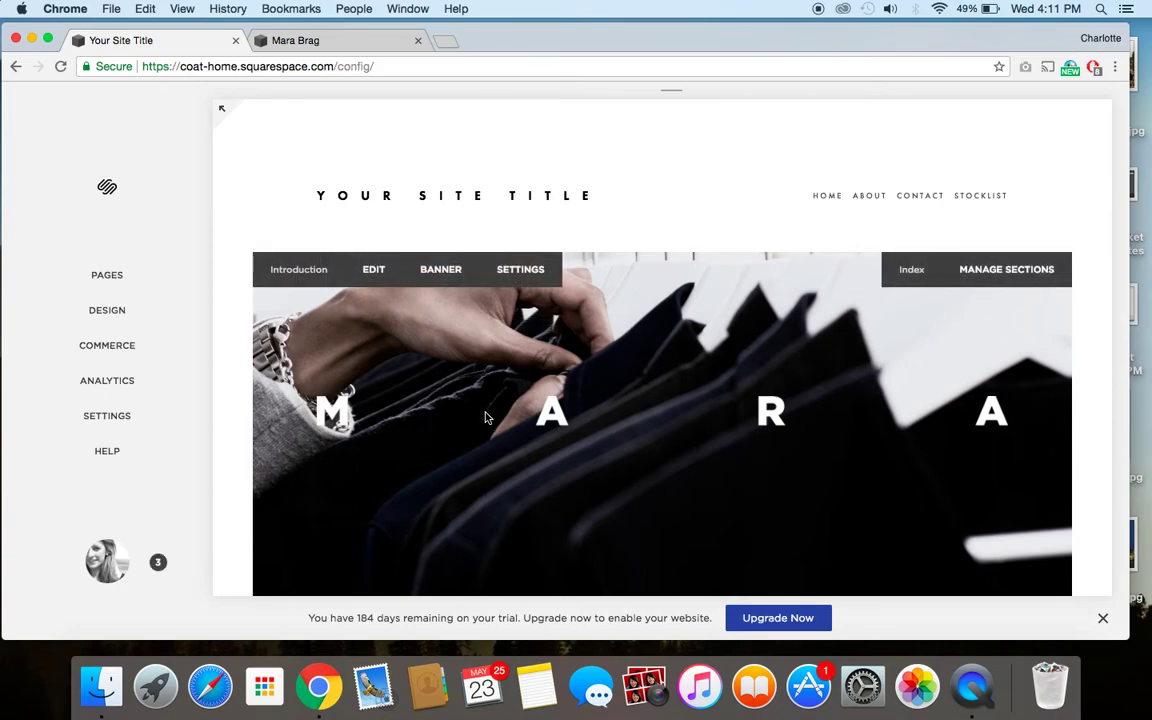
left_click(309, 40)
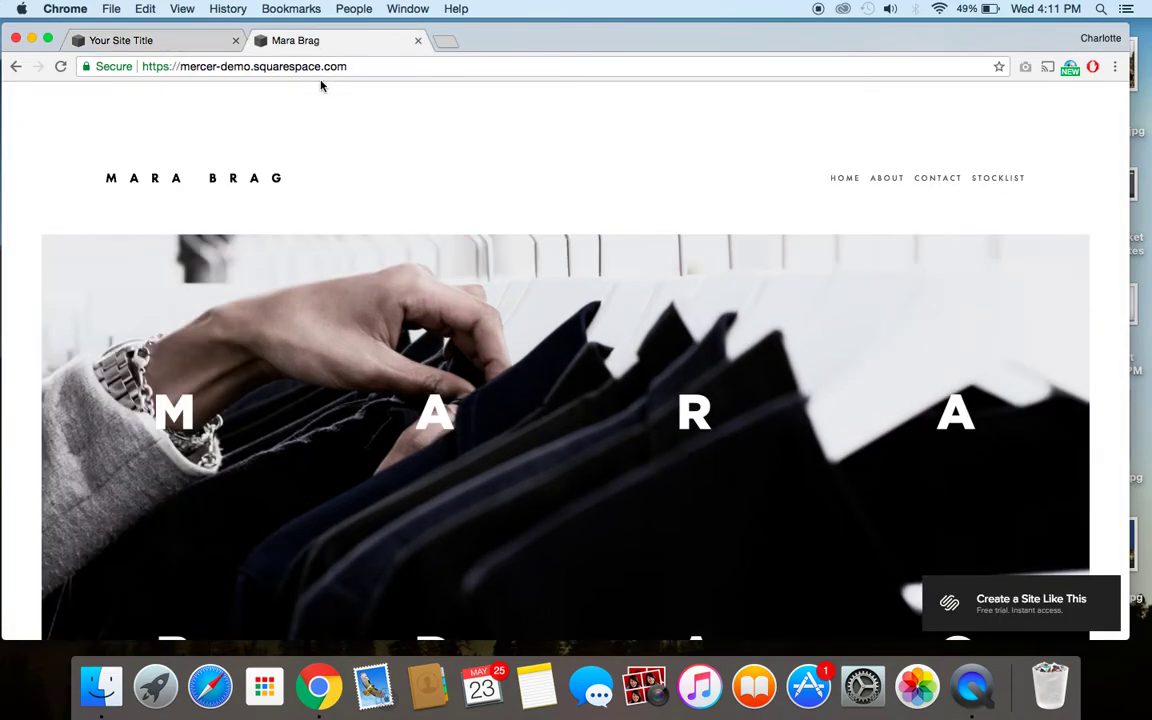
scroll(306, 383, "down", 5)
scroll(306, 383, "down", 5)
scroll(303, 380, "up", 10)
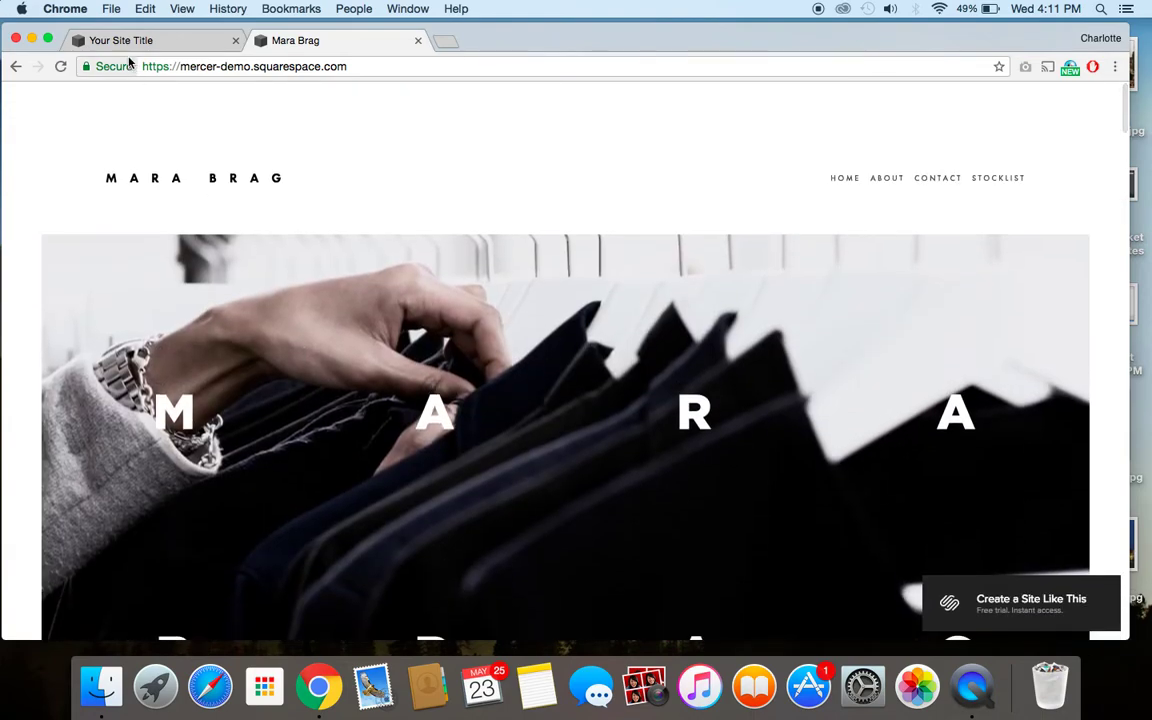
left_click(121, 40)
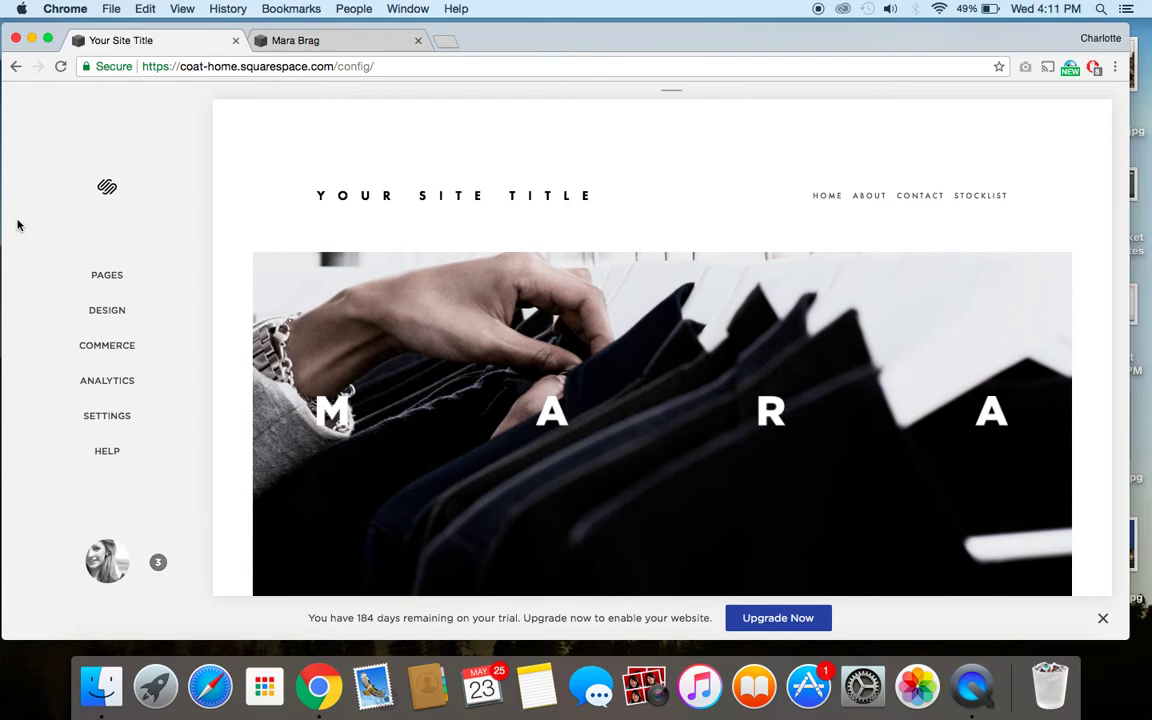
Step: Open the Style Editor from the site's Design menu
left_click(116, 322)
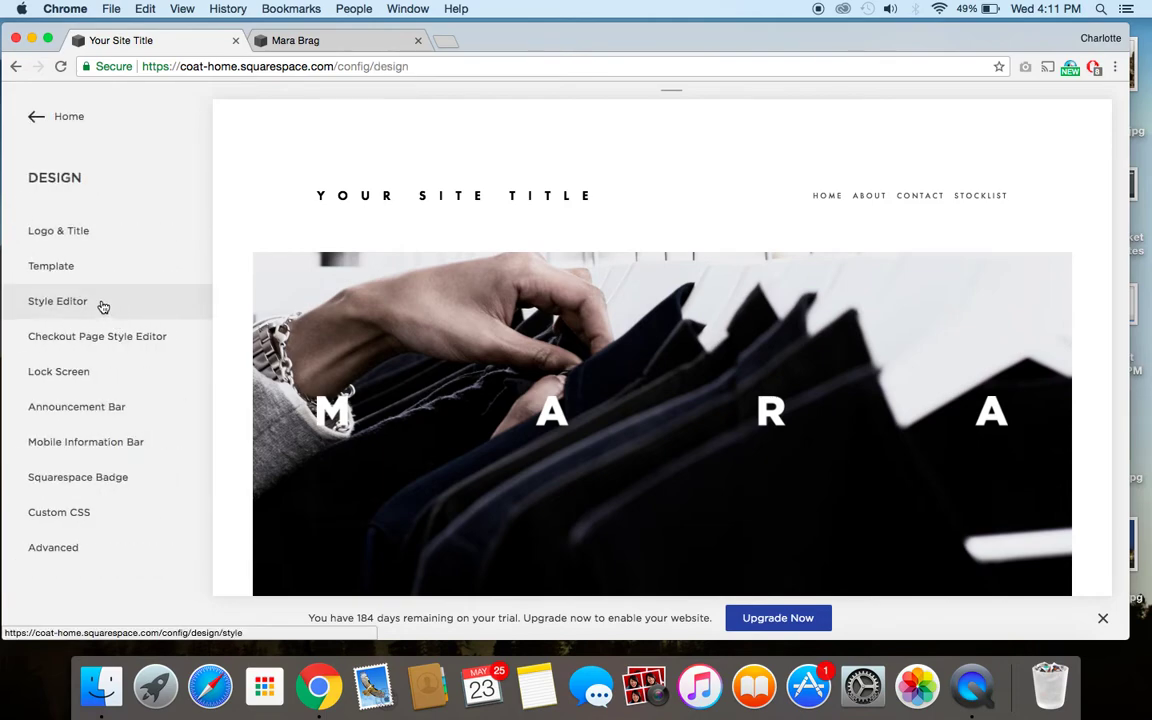
left_click(102, 306)
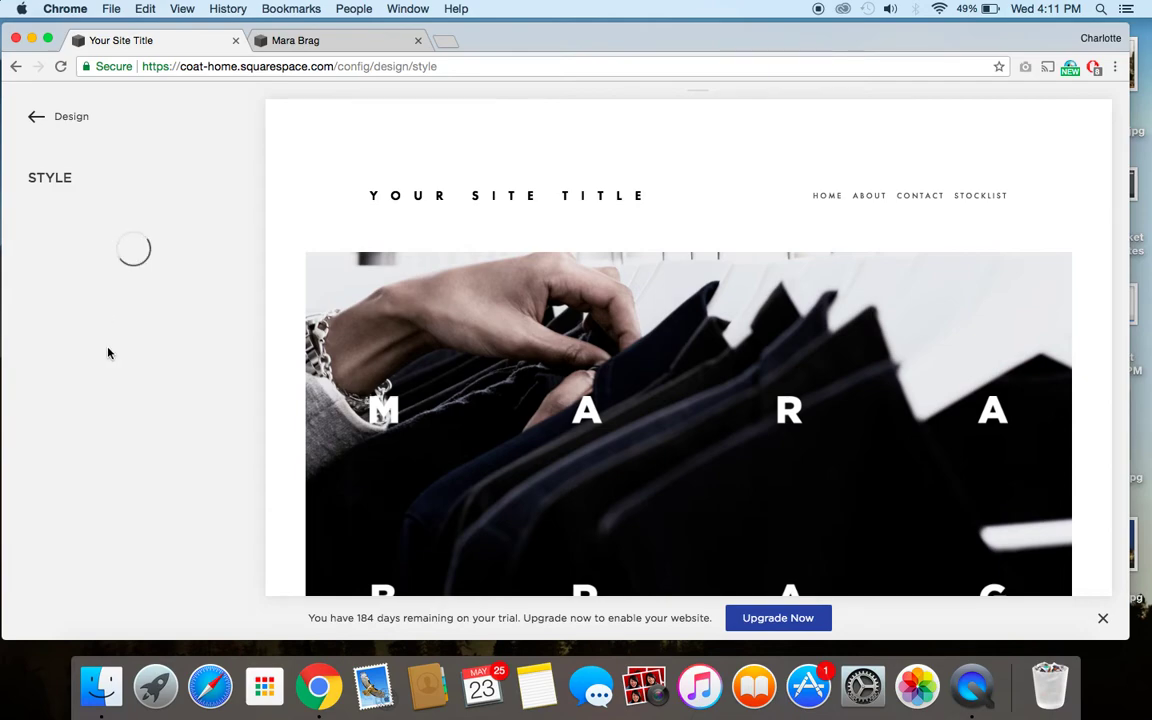
Step: Turn off Enable Parallax under Main: Overlay, comparing it on and off, then save
scroll(108, 353, "down", 3)
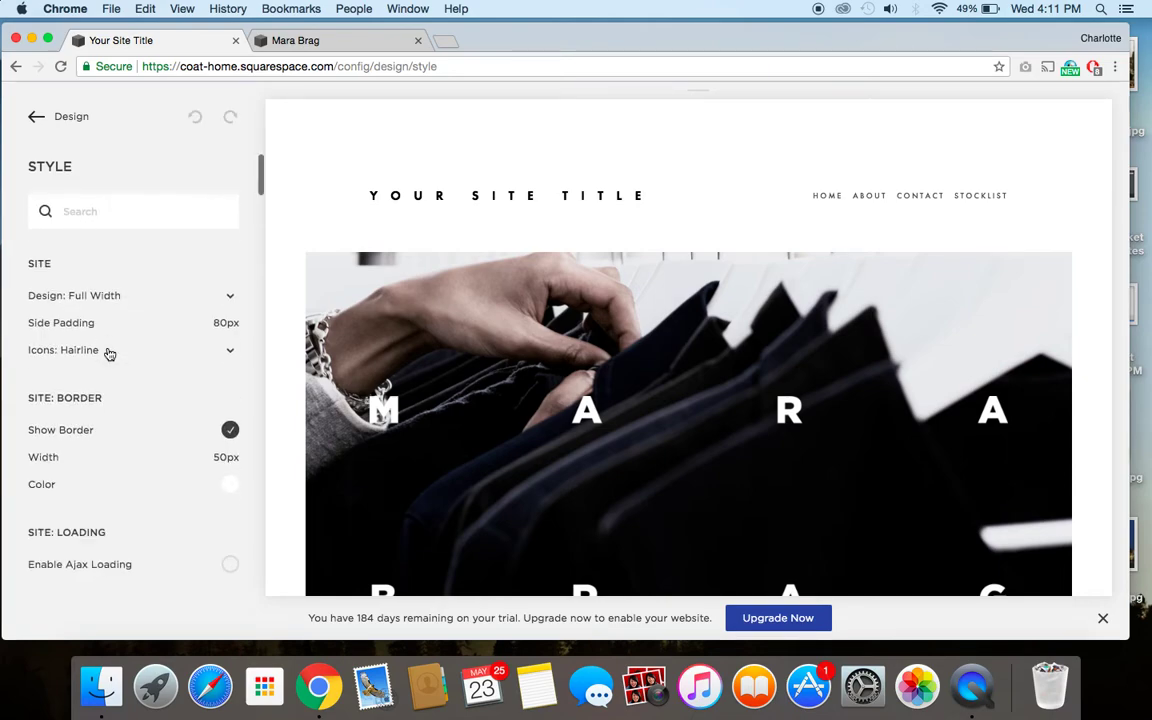
scroll(110, 354, "down", 10)
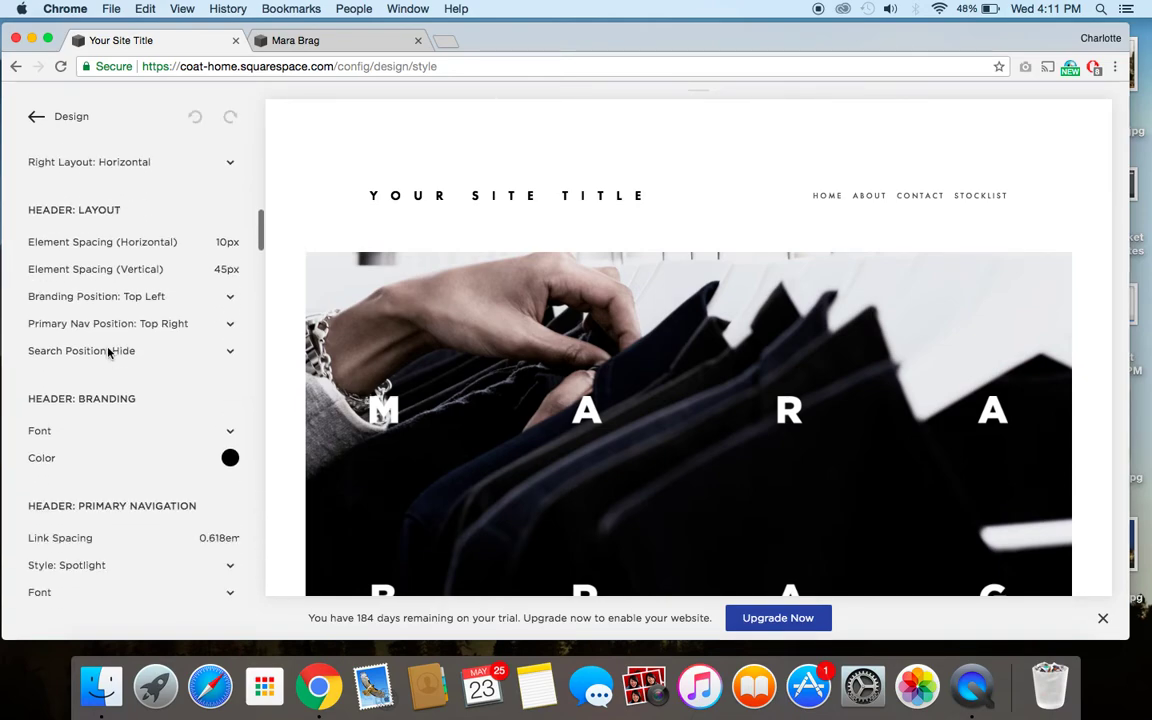
scroll(110, 354, "down", 8)
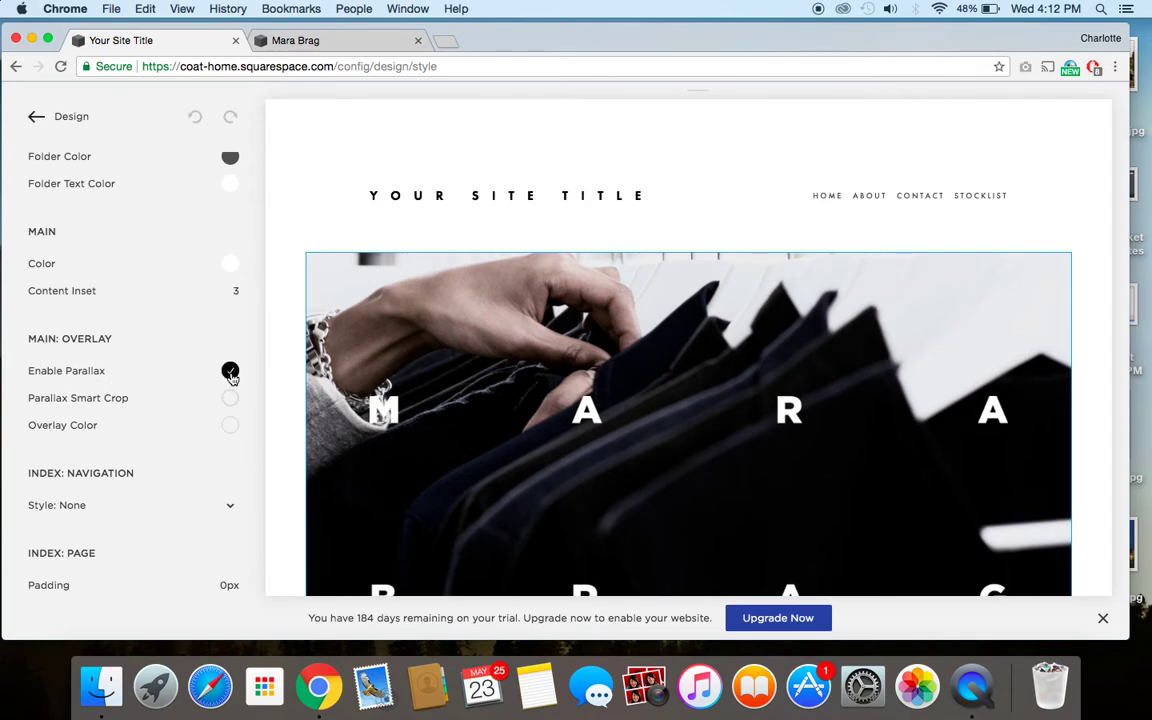
left_click(231, 373)
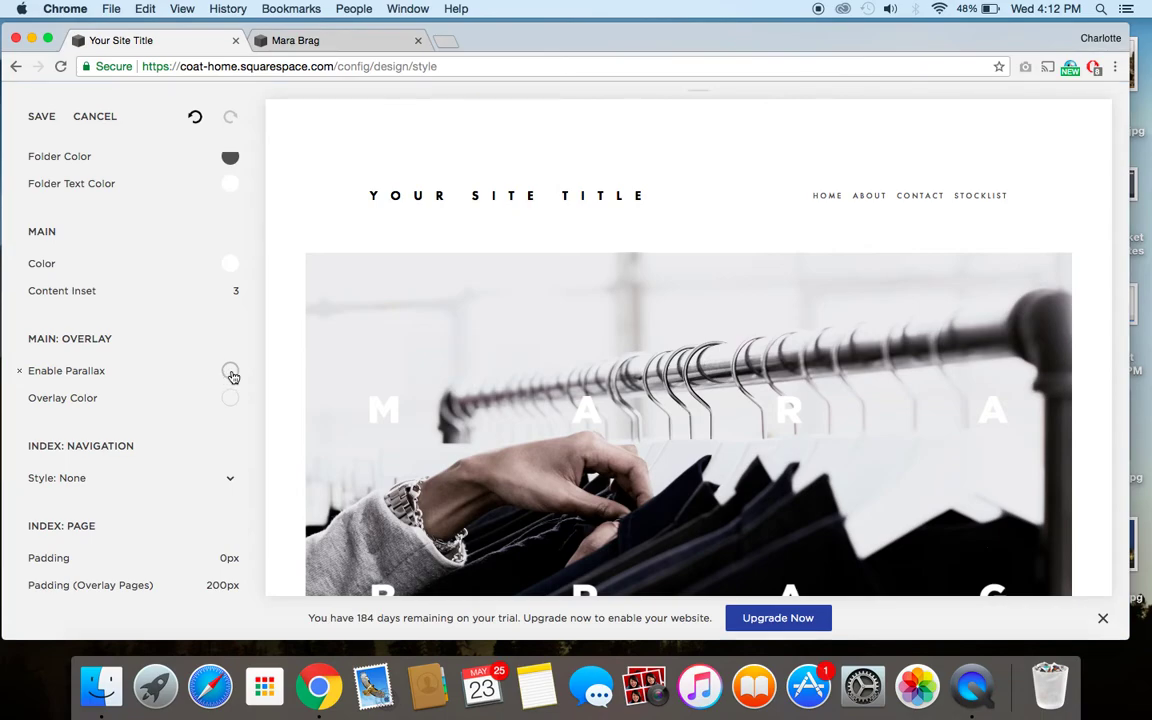
left_click(230, 372)
left_click(230, 372)
left_click(42, 117)
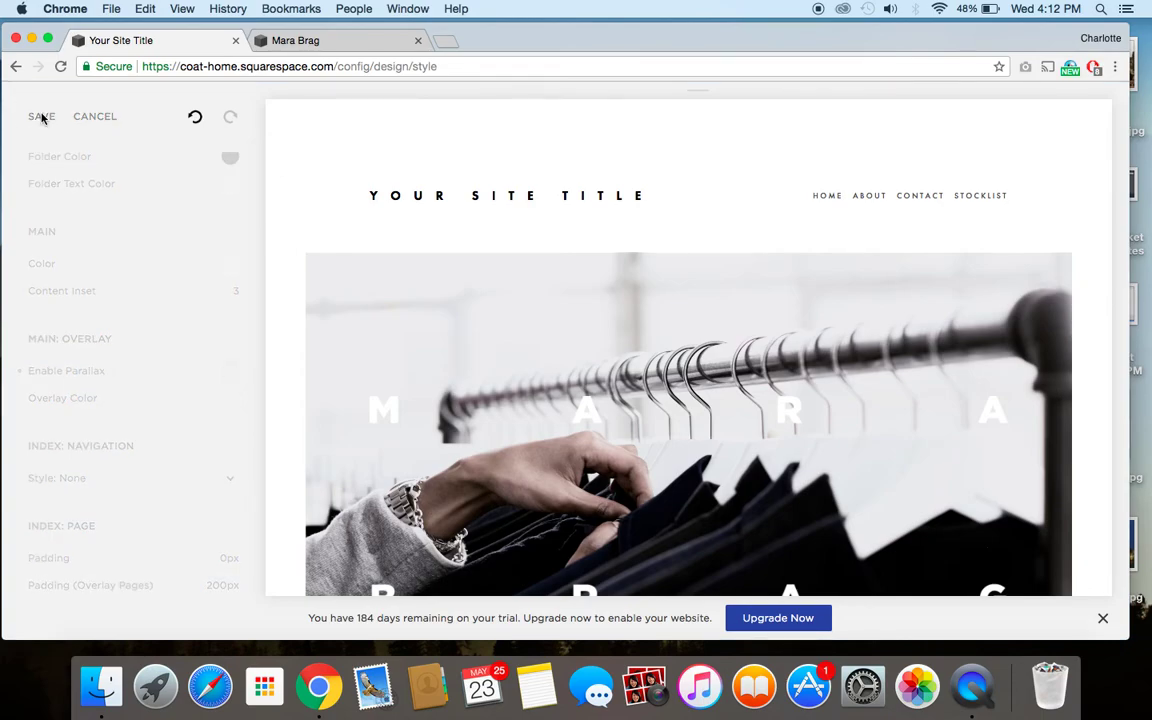